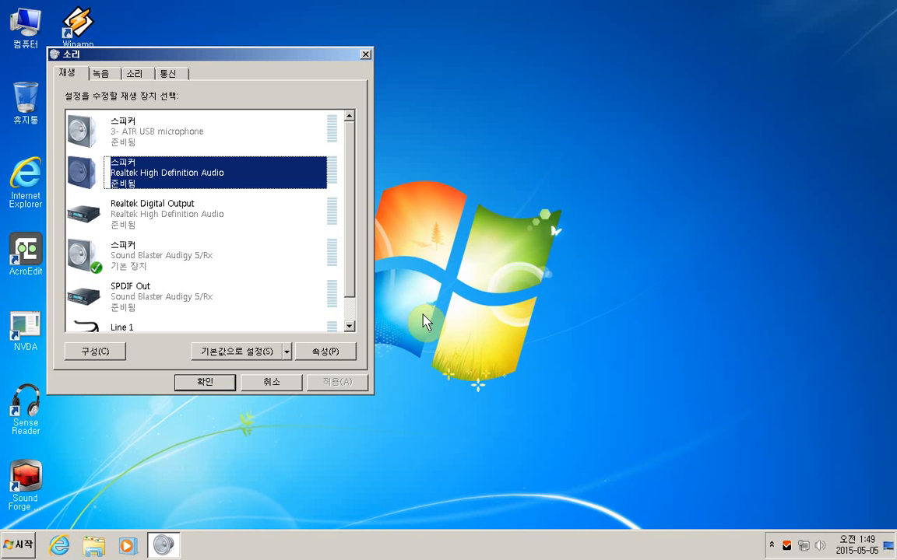
Open the advanced properties (고급) of the Realtek High Definition Audio speaker playback device.
key(Up)
key(Down)
key(alt+p)
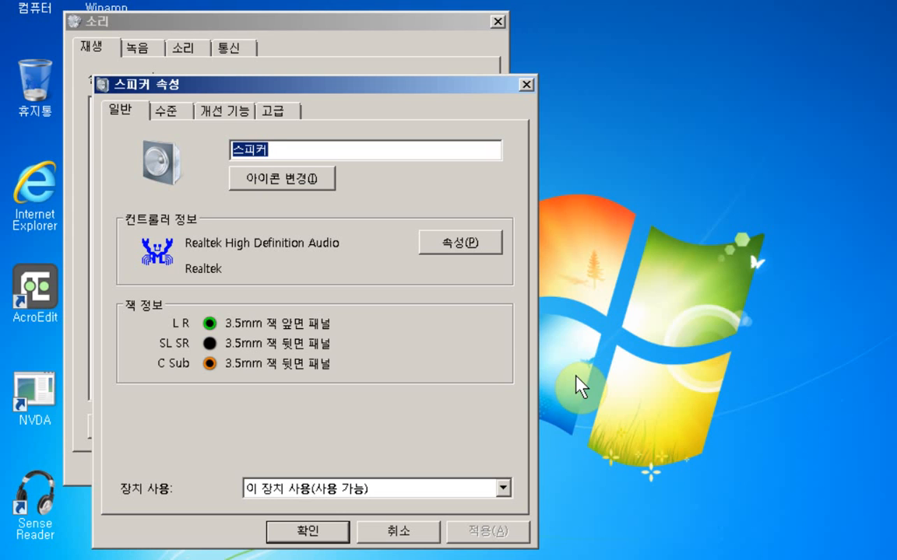
key(shift+Tab)
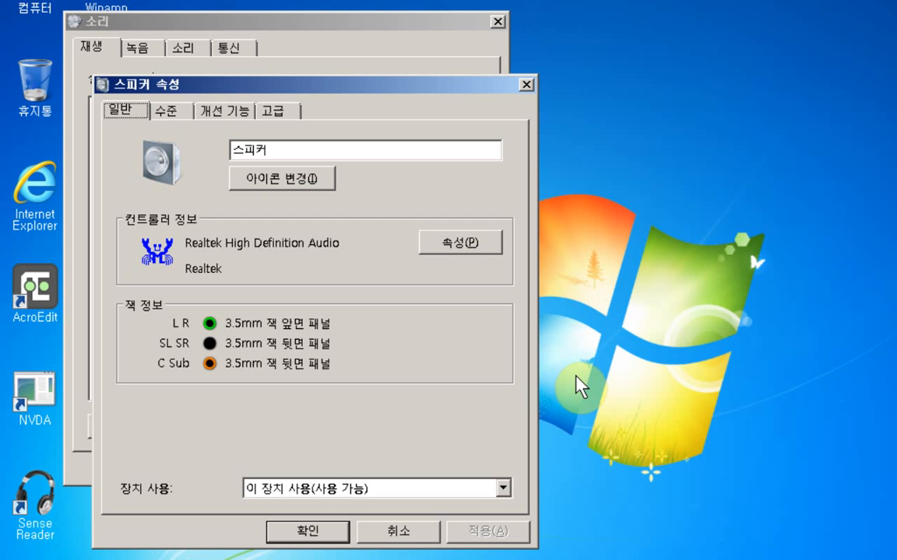
key(Right)
key(Right)
key(Right)
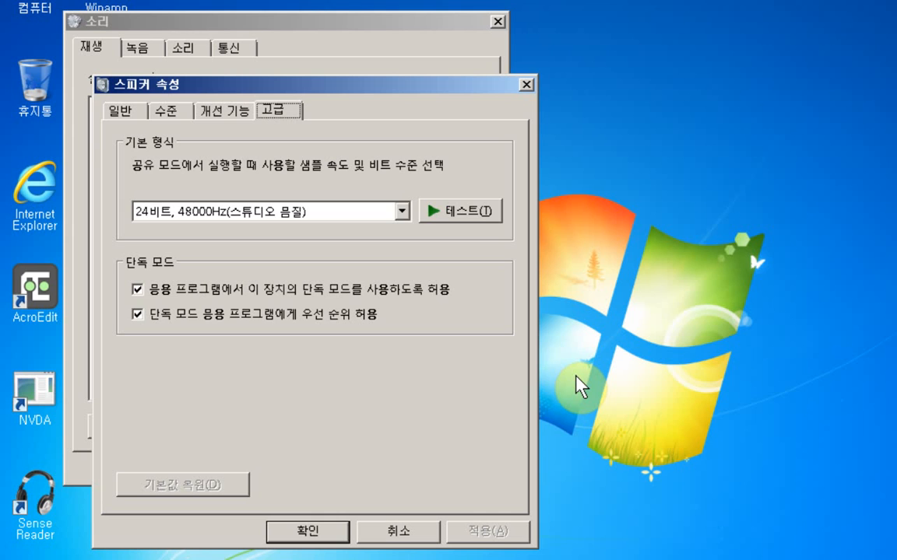
Set the Realtek speaker's default format to 16비트, 44100Hz(CD 음질) and accept the device properties.
key(Tab)
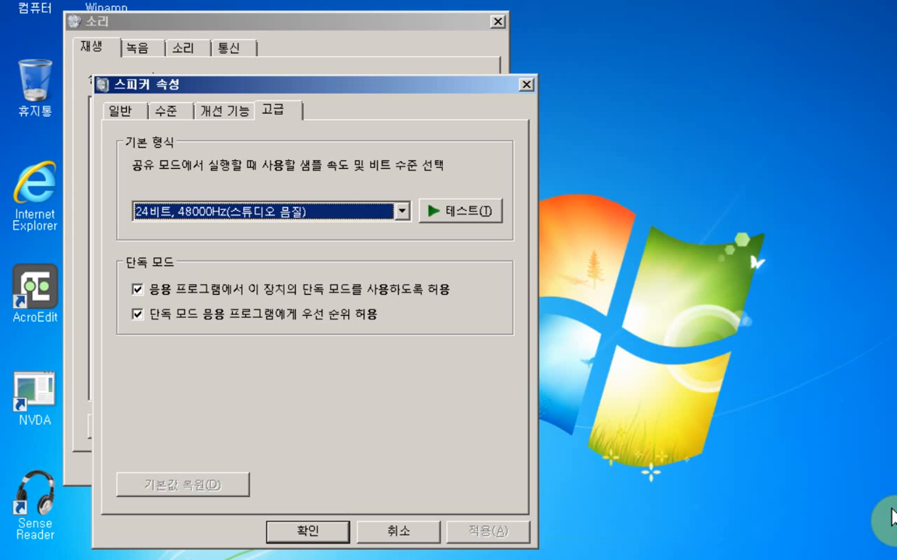
key(Down)
key(Down)
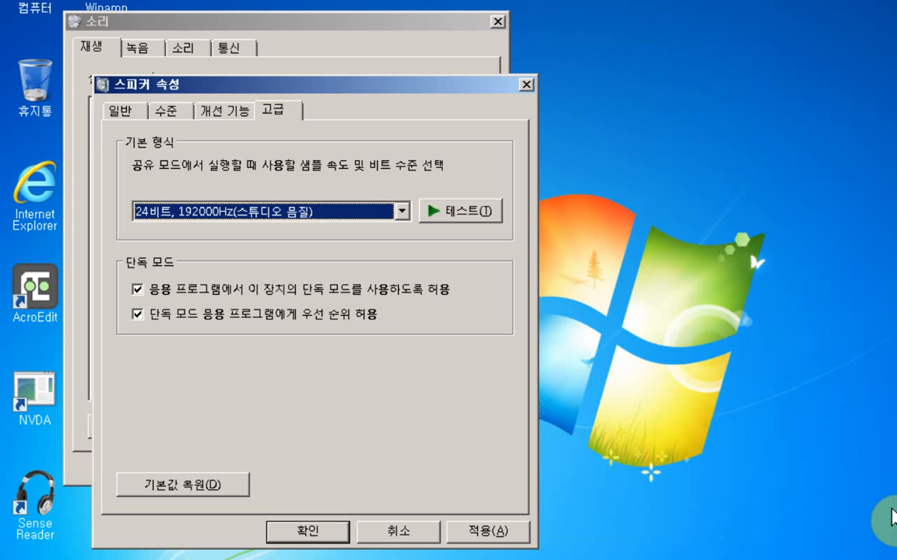
key(Up)
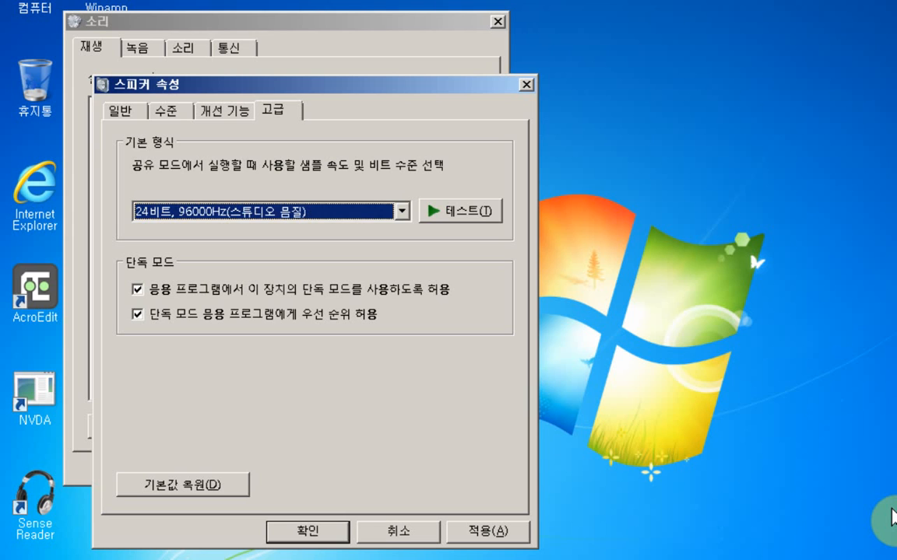
key(Up)
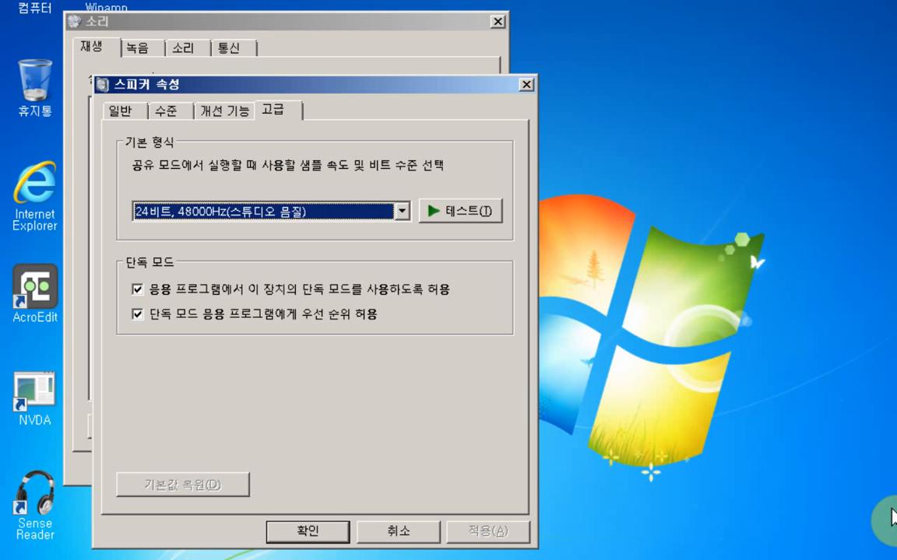
key(Up)
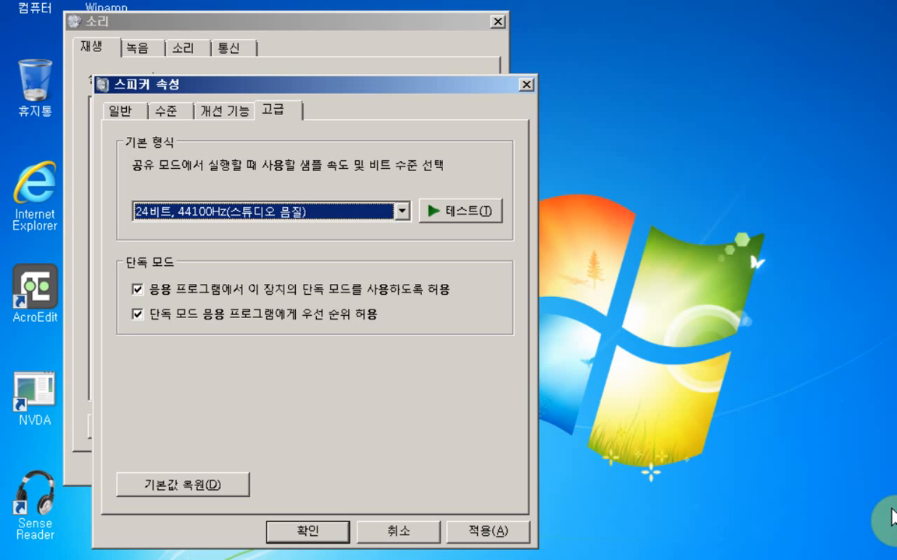
key(Up)
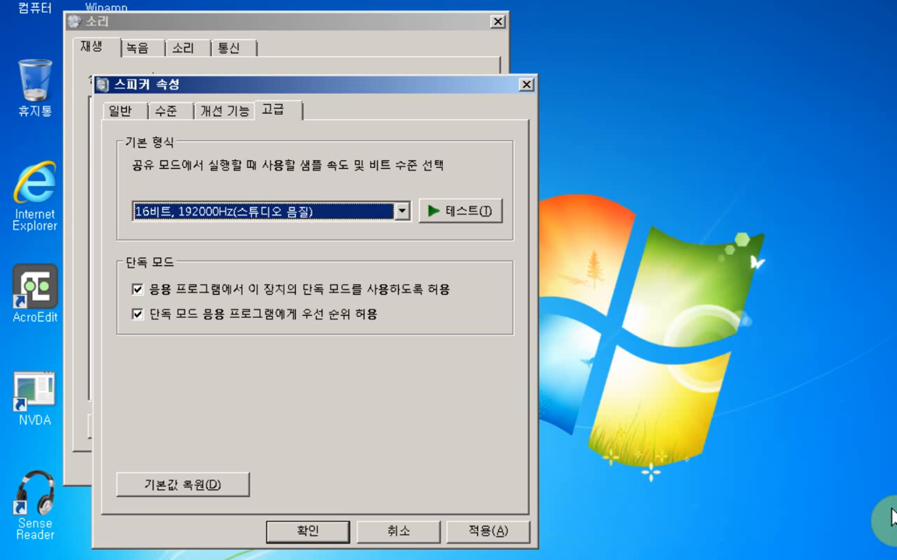
key(Up)
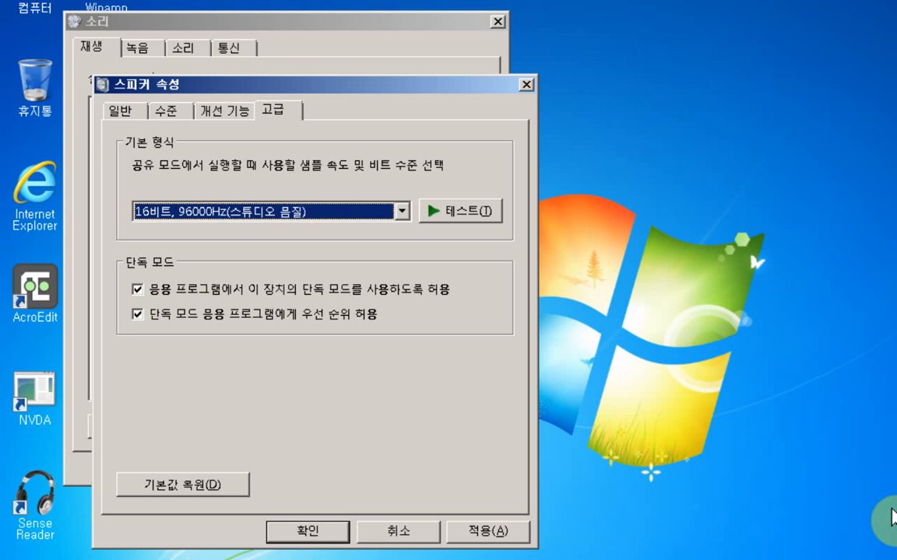
key(Up)
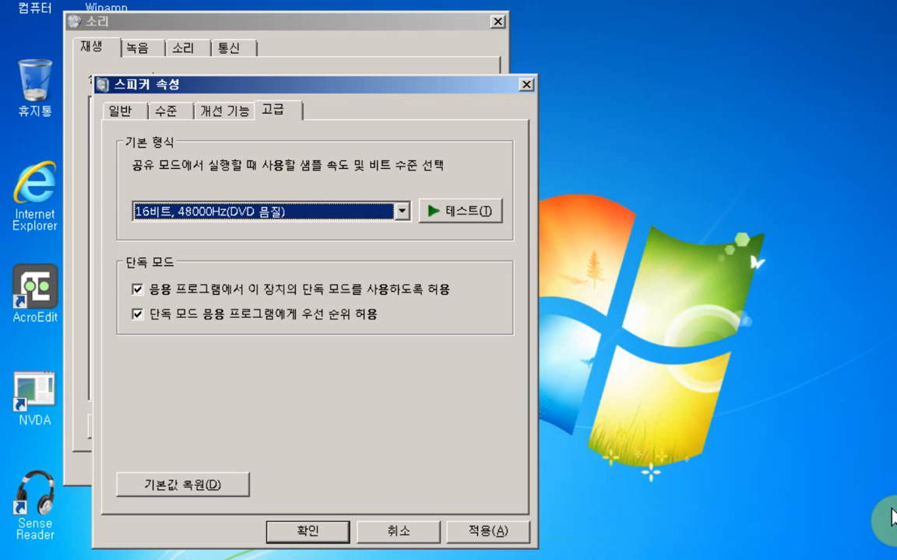
key(Up)
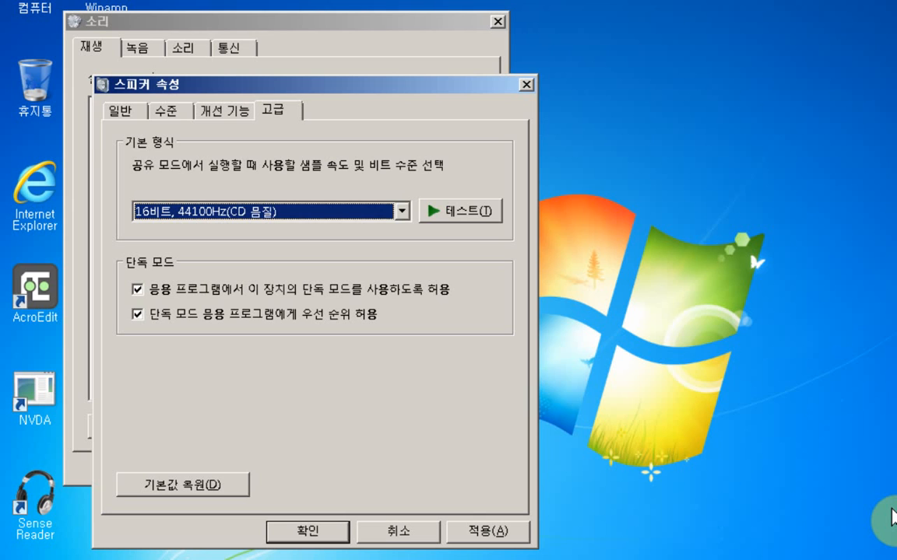
key(Tab)
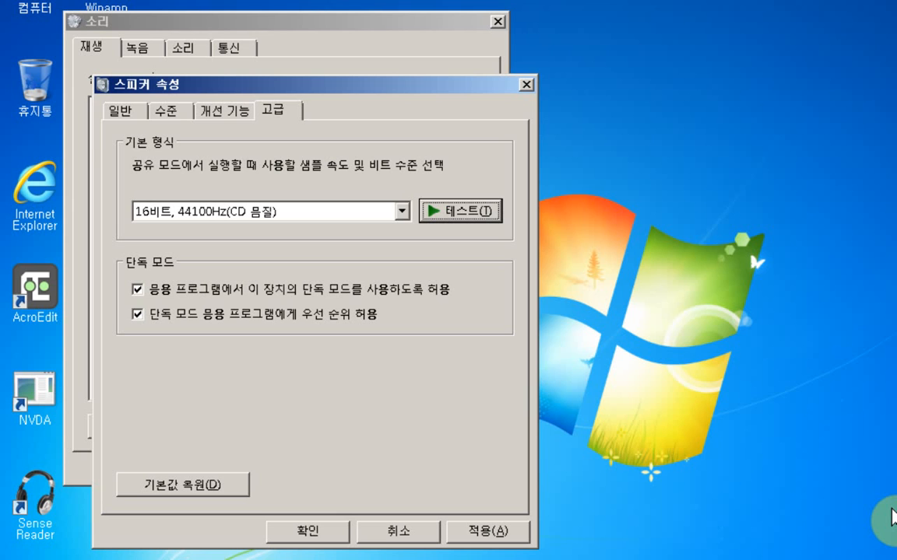
key(Tab)
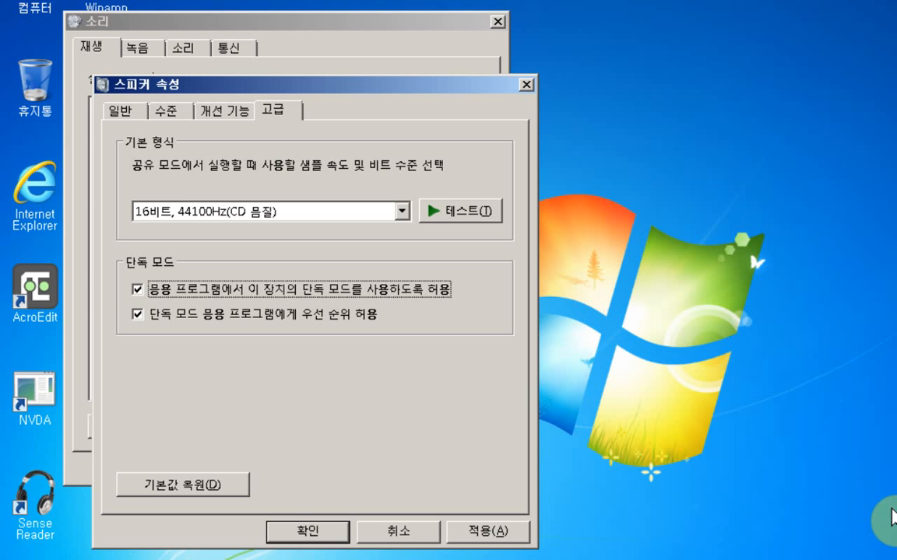
key(Return)
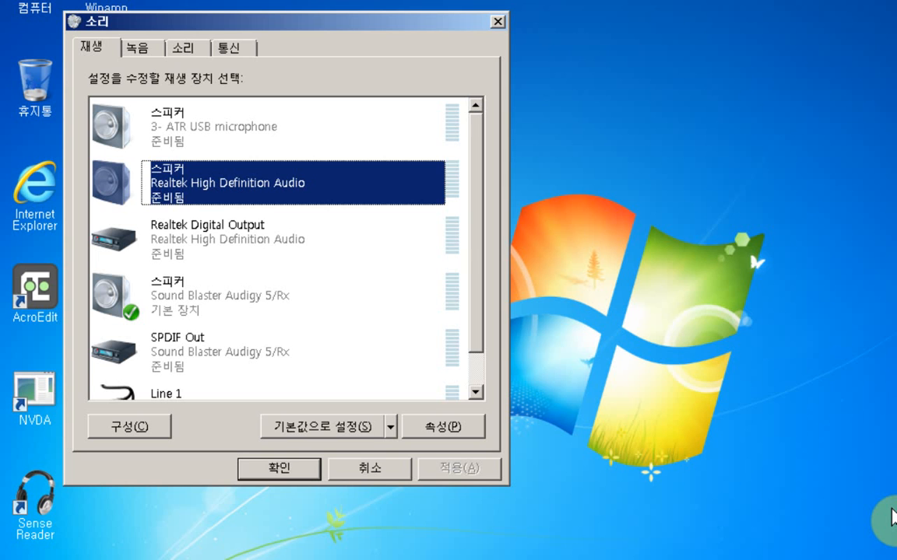
Examine the general properties of the Realtek High Definition Audio 마이크 among the recording devices and close them without changes.
key(ctrl+Tab)
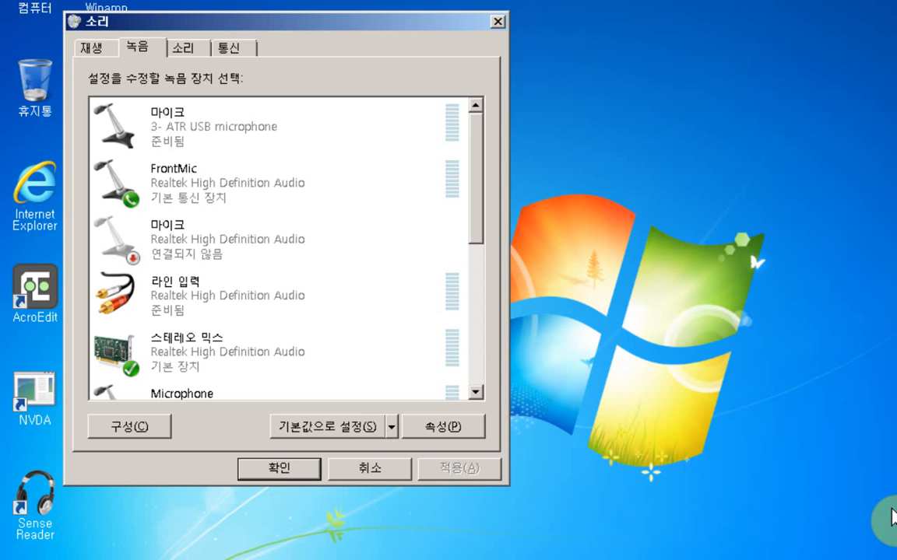
key(Down)
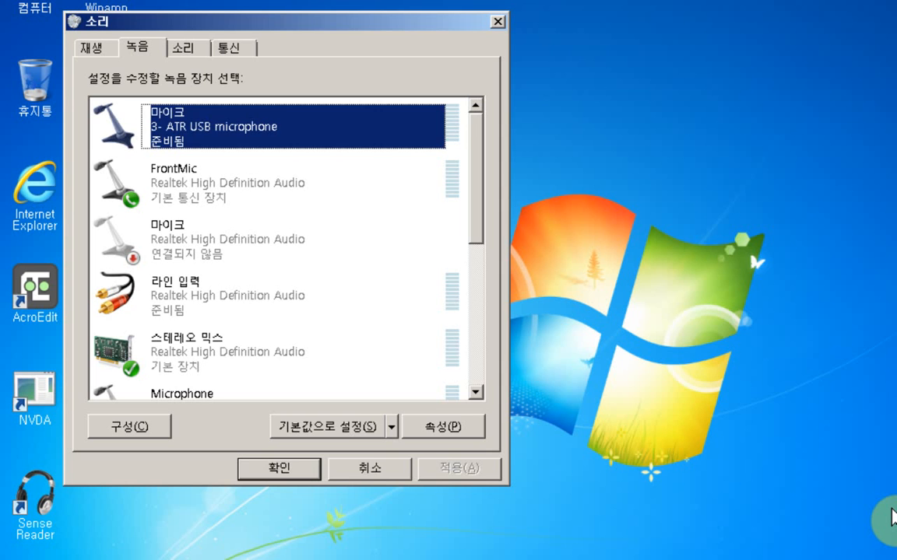
key(Down)
key(Down)
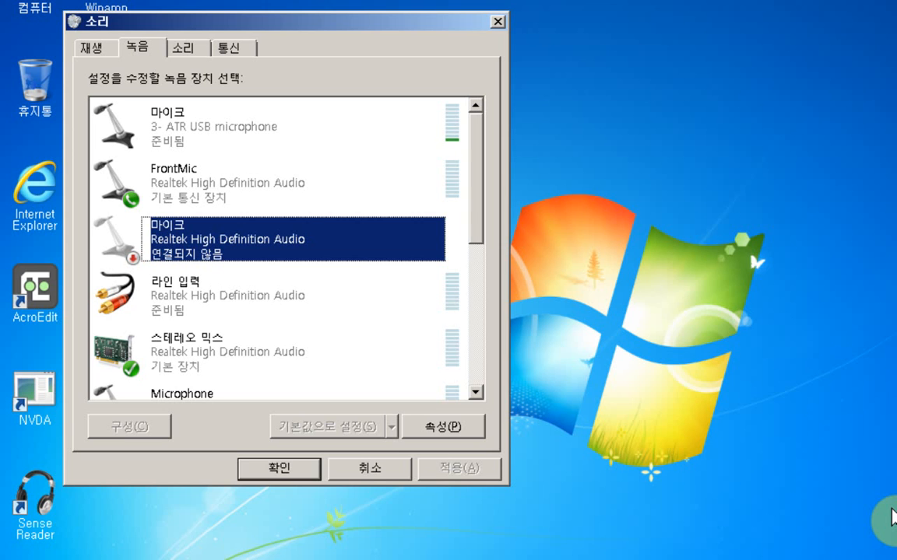
key(Down)
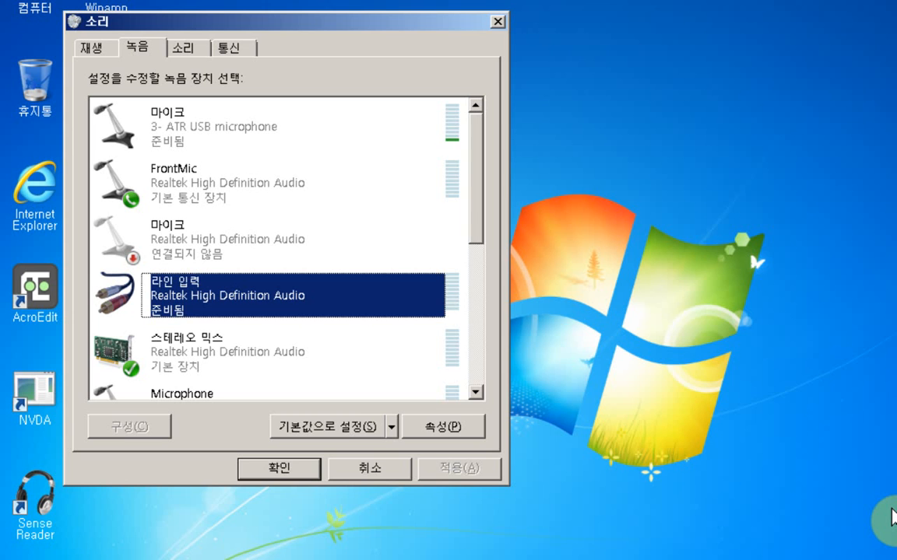
key(Up)
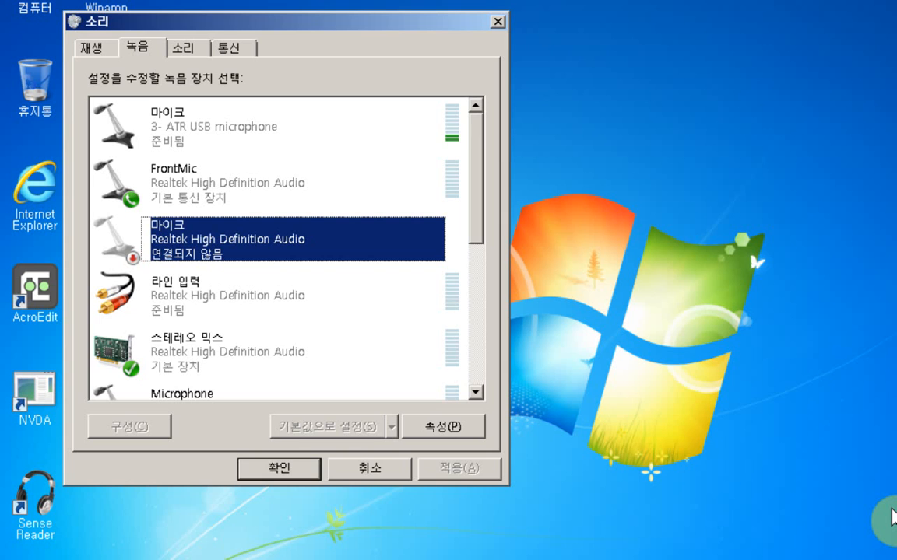
key(alt+p)
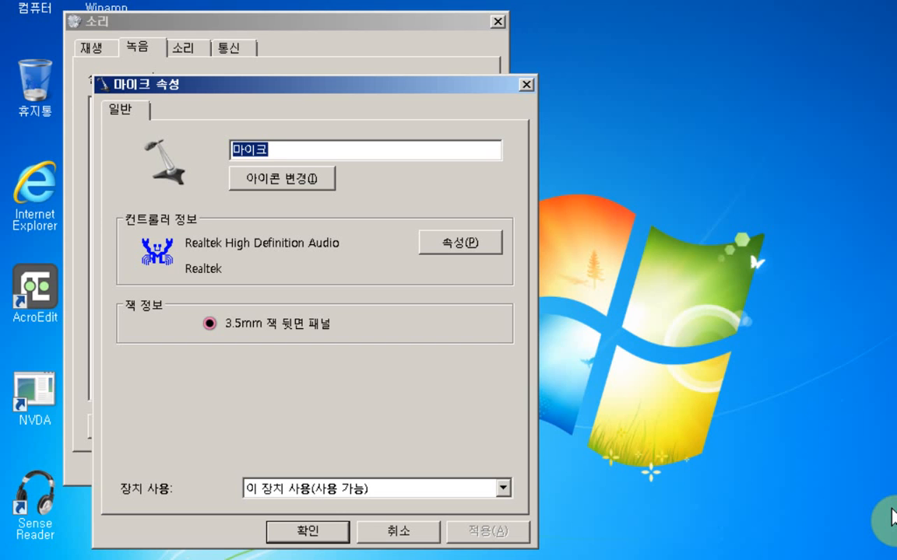
key(shift+Tab)
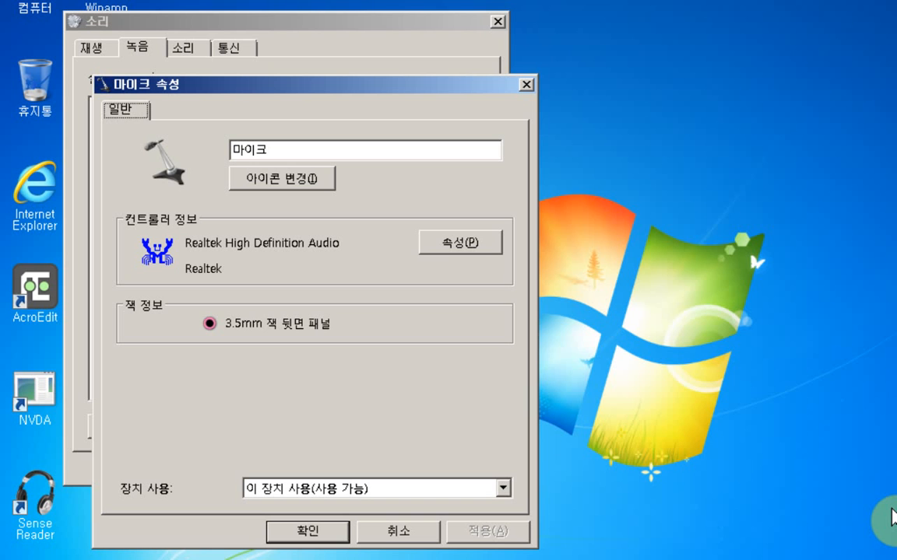
key(Escape)
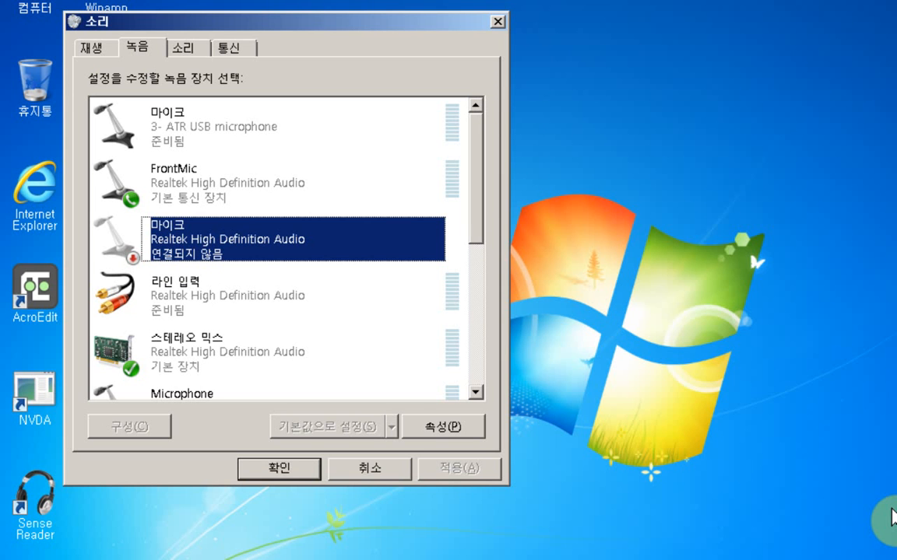
Examine the default format options in the Realtek 마이크's advanced properties and close them without changes.
key(Down)
key(Up)
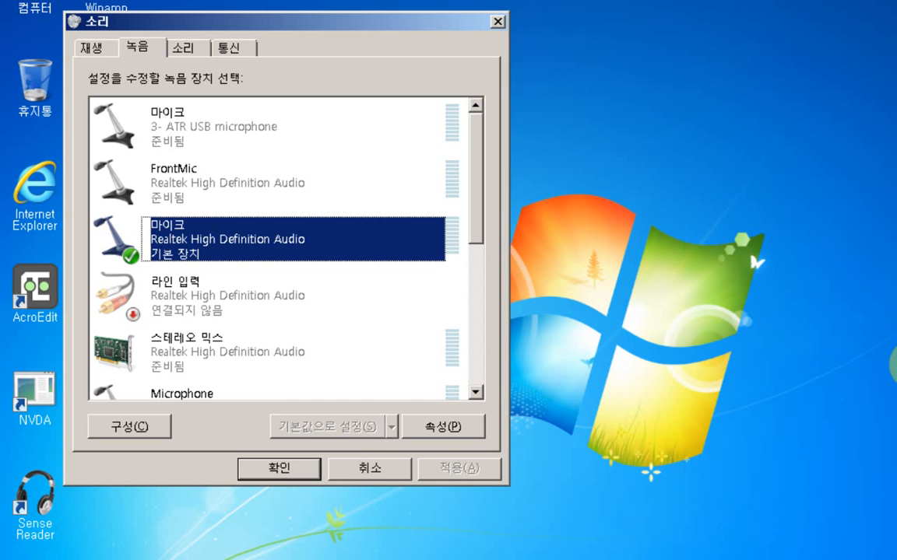
key(alt+p)
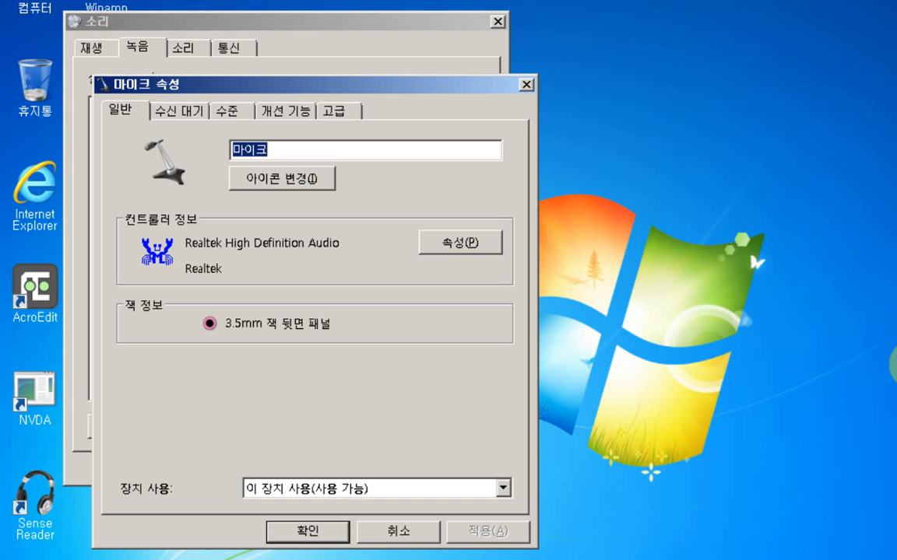
key(shift+Tab)
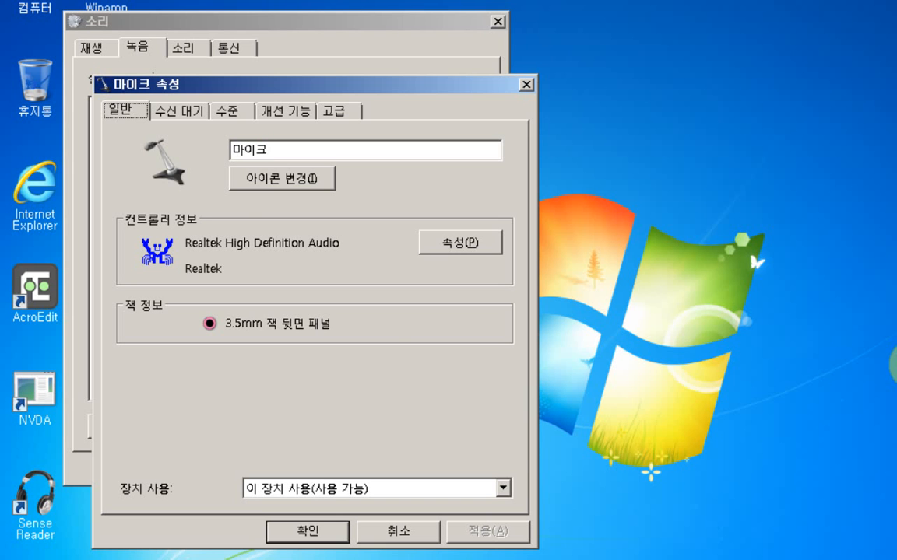
key(Right)
key(Right)
key(Right)
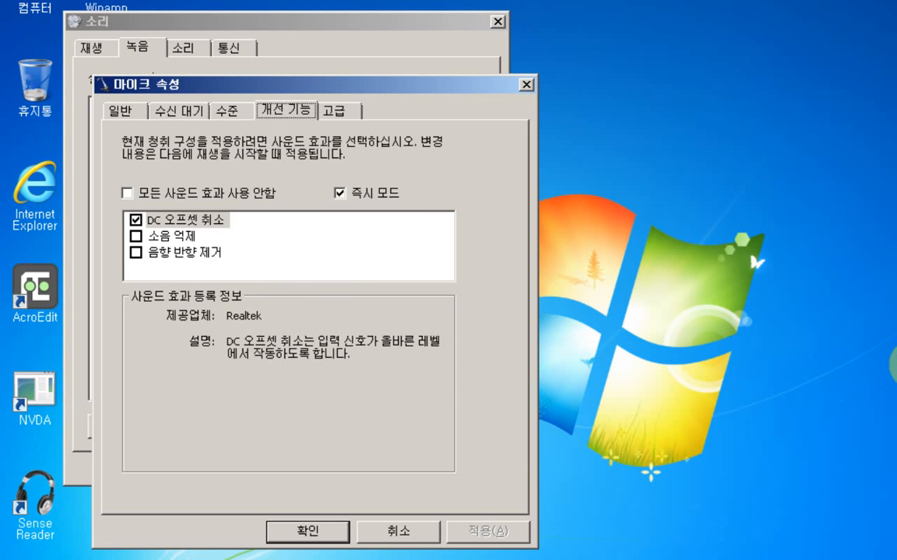
key(Right)
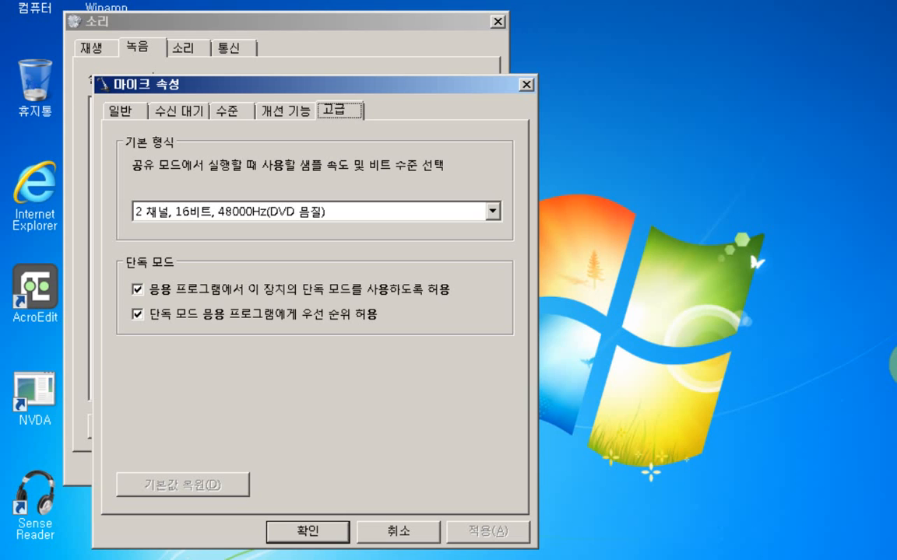
key(Tab)
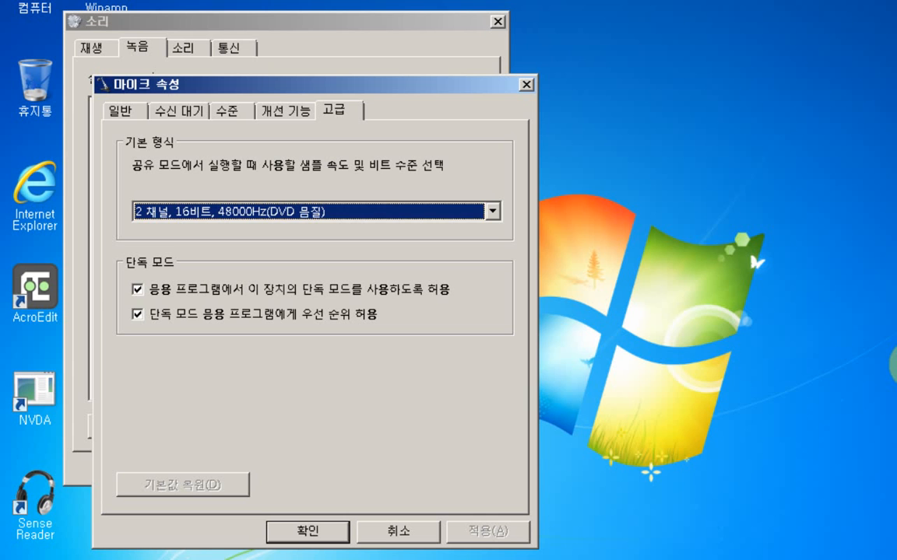
key(Escape)
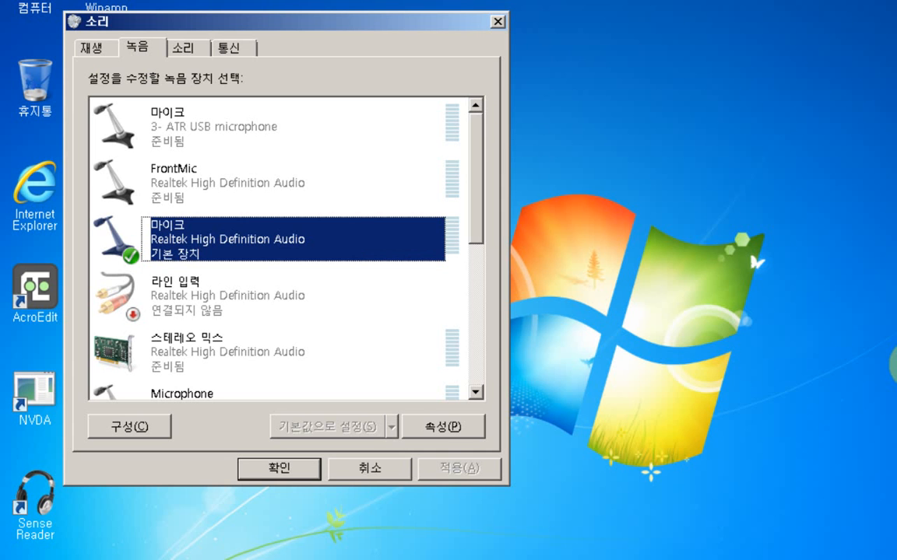